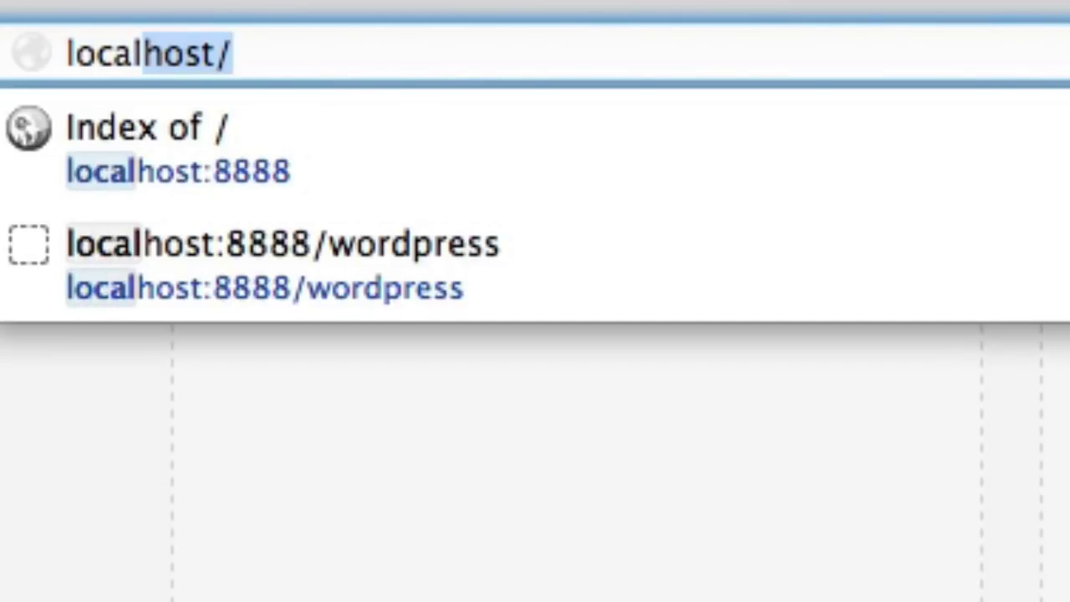
# Strip the :8888 port from the localhost address in Firefox's address bar.
pyautogui.press('Return')
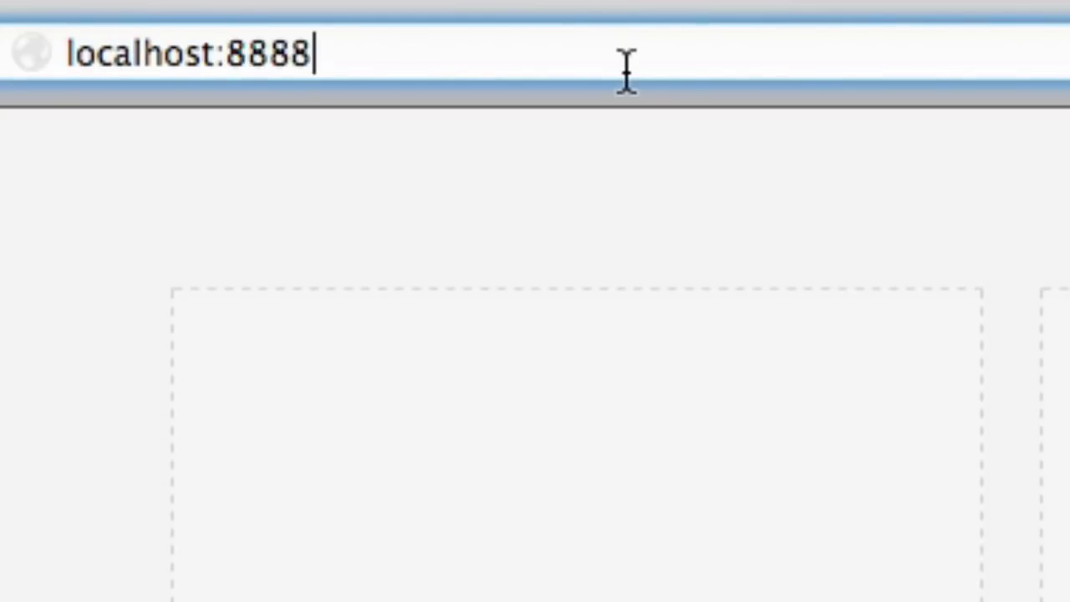
pyautogui.moveTo(222, 57); pyautogui.dragTo(477, 112)
pyautogui.press('BackSpace')
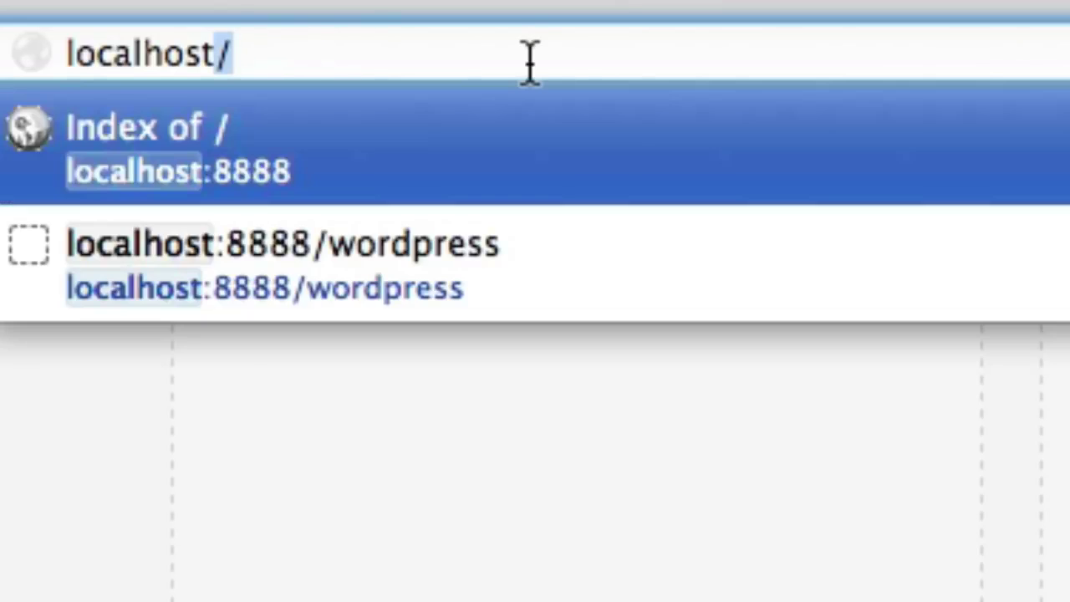
pyautogui.click(532, 62)
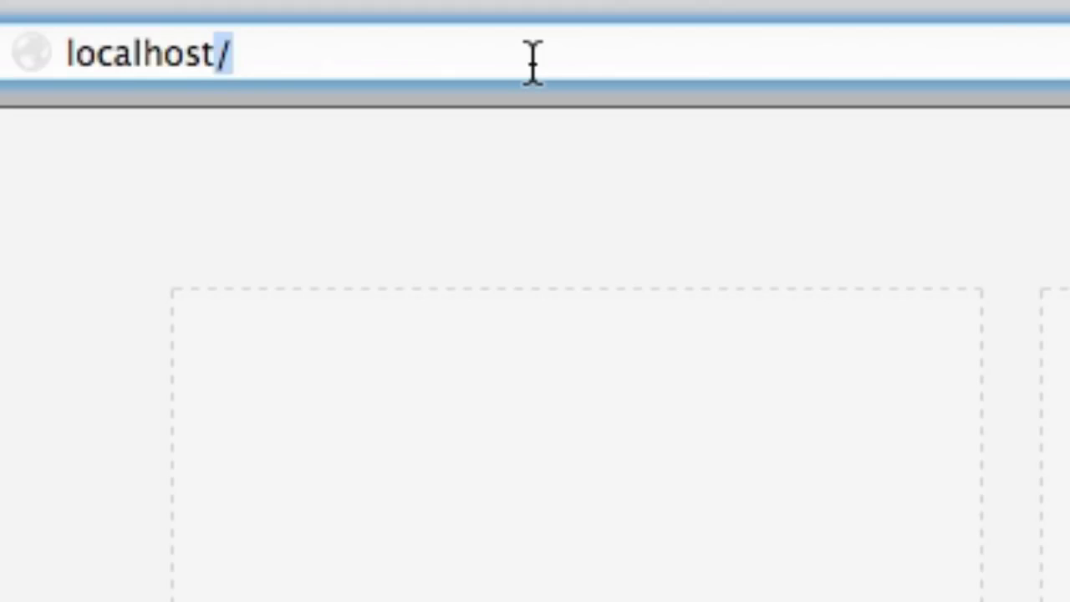
# Load localhost:8888 in Firefox.
pyautogui.press('Right')
pyautogui.press('BackSpace')
pyautogui.write(':8888')
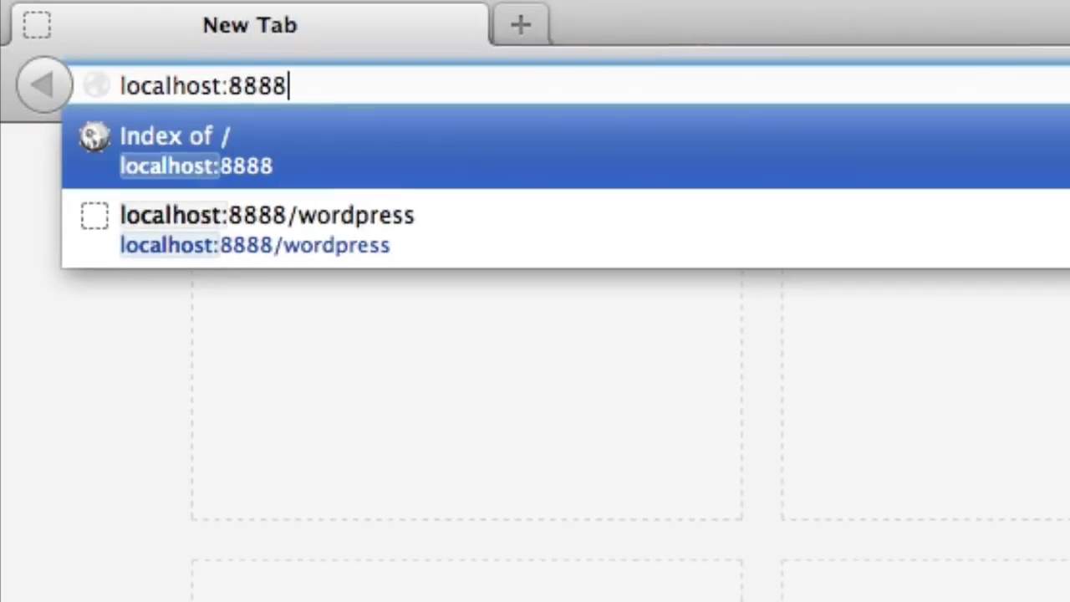
pyautogui.press('Return')
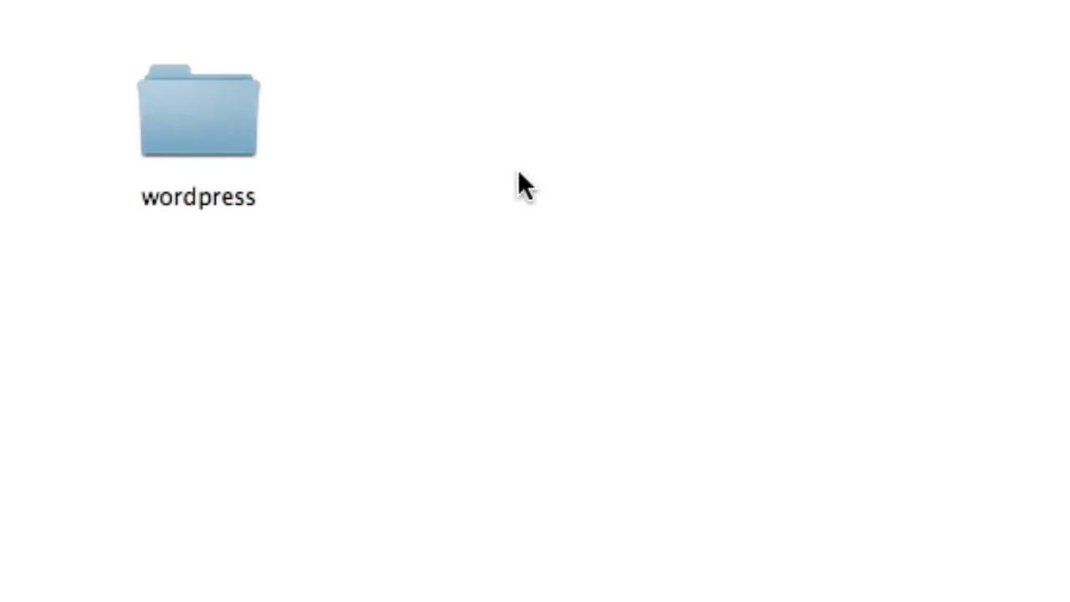
# Create new folders test1 and test2 beside wordpress, then reload the server index.
pyautogui.rightClick(518, 176)
pyautogui.click(535, 191)
pyautogui.write('test1')
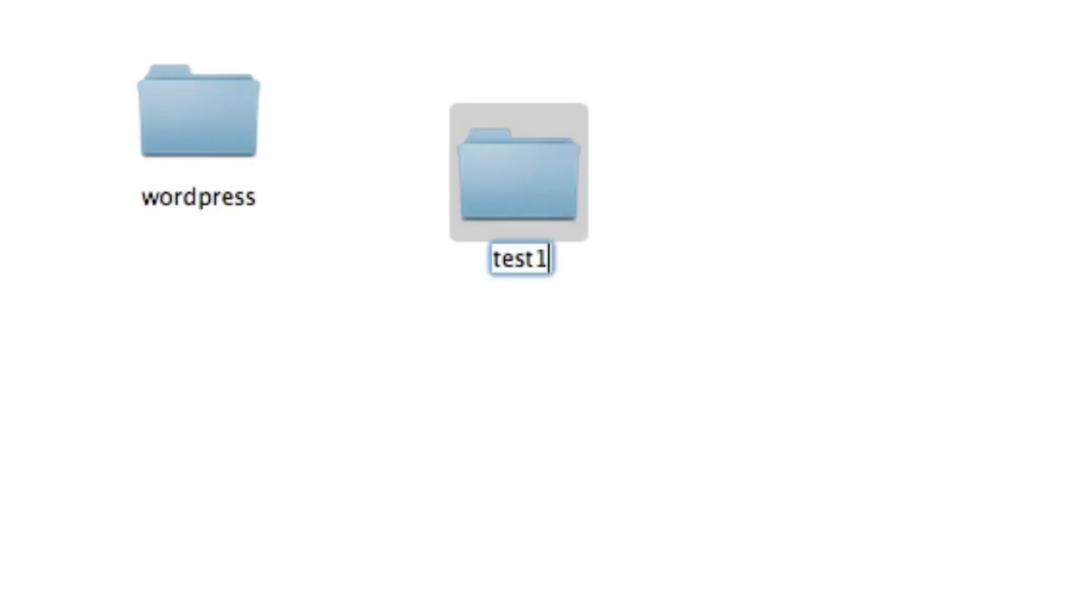
pyautogui.rightClick(917, 166)
pyautogui.click(930, 177)
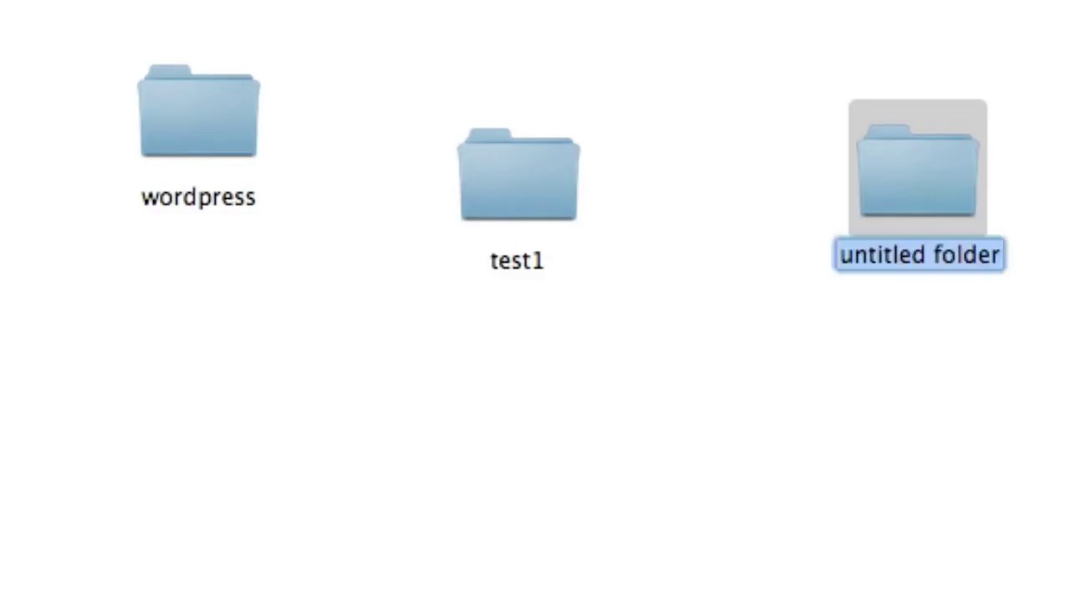
pyautogui.write('test2')
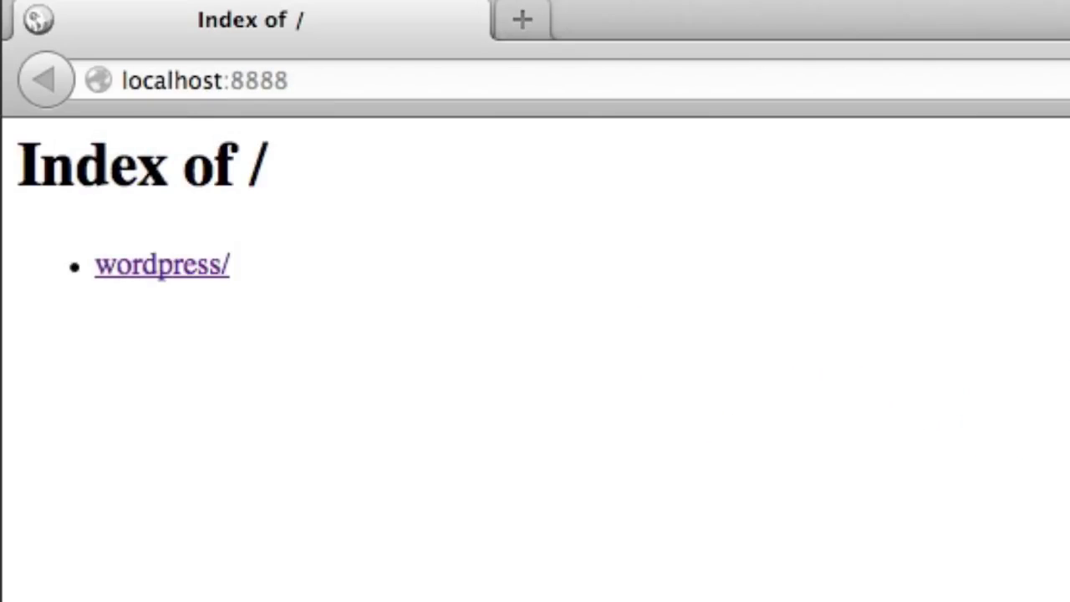
pyautogui.press('super+r')
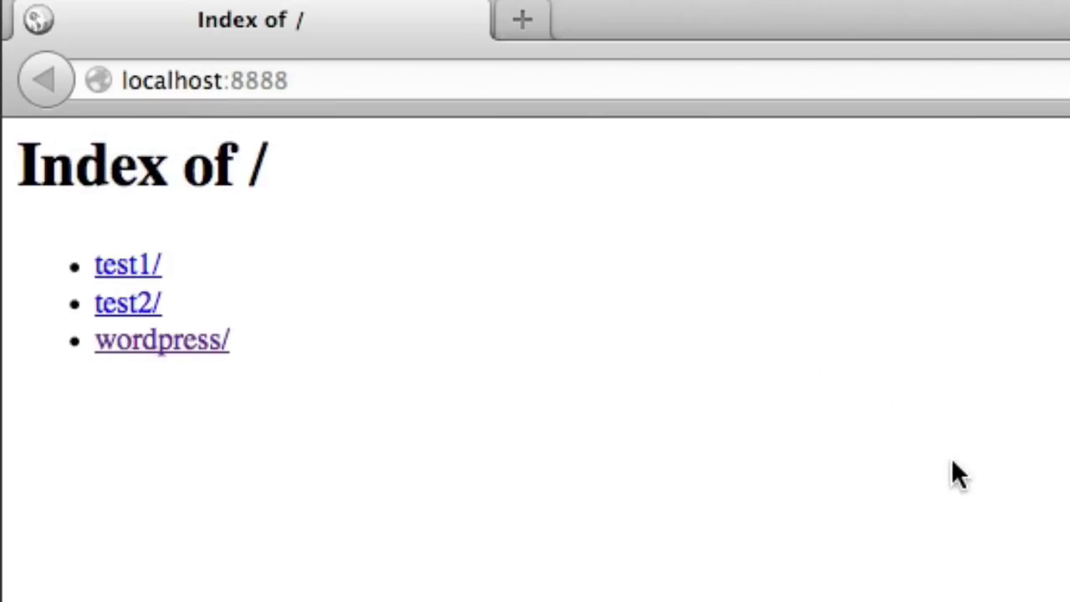
# Open the wordpress/ folder from the localhost:8888 Index of / page.
pyautogui.moveTo(48, 162); pyautogui.dragTo(265, 192)
pyautogui.click(265, 194)
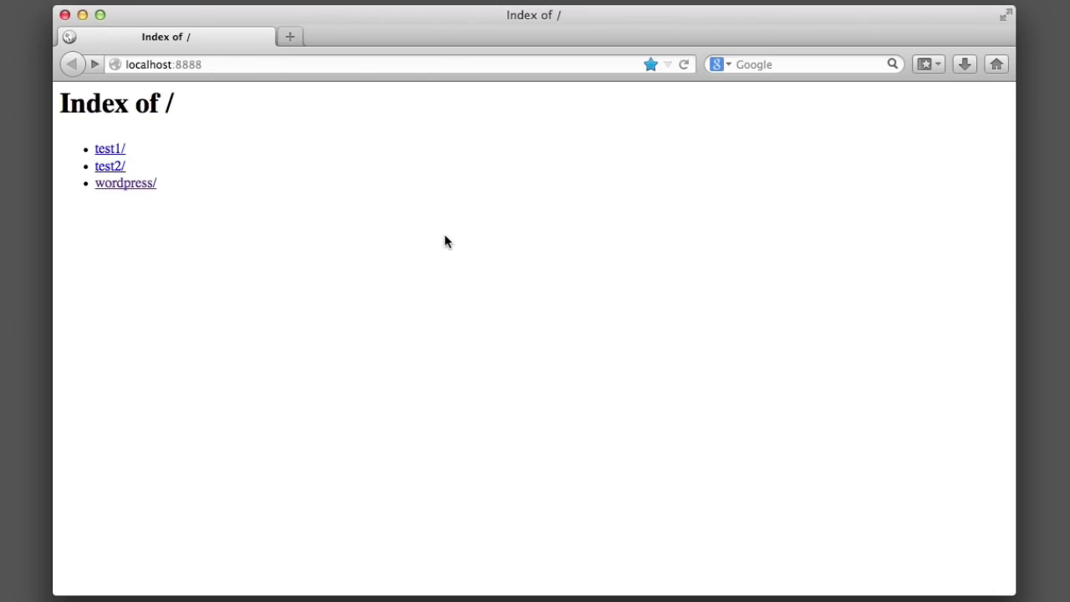
pyautogui.click(143, 185)
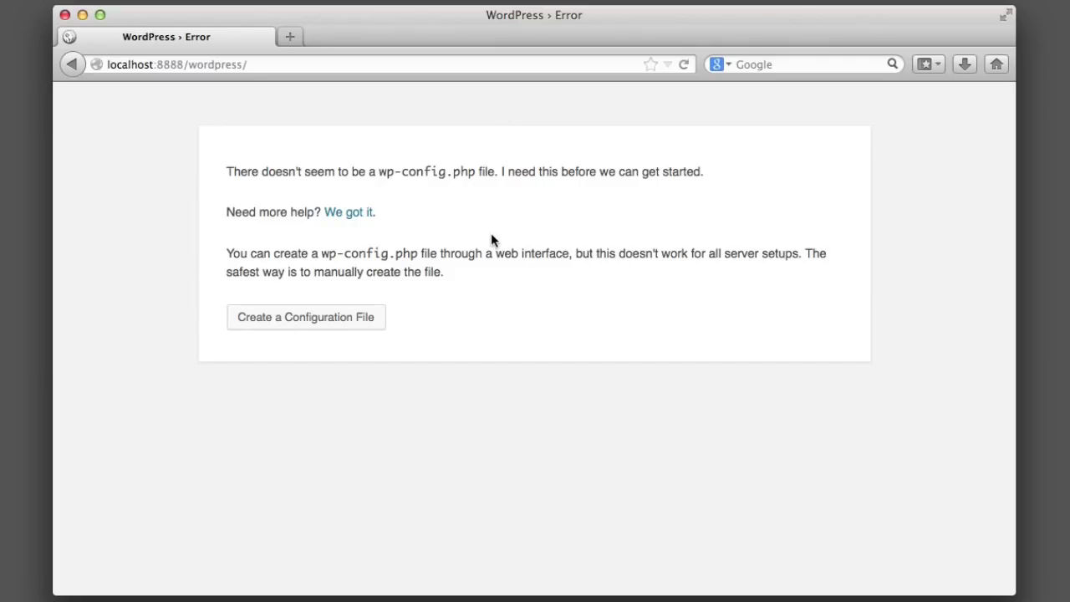
# Choose Create a Configuration File, then Let's go! to reach the database details form.
pyautogui.click(306, 318)
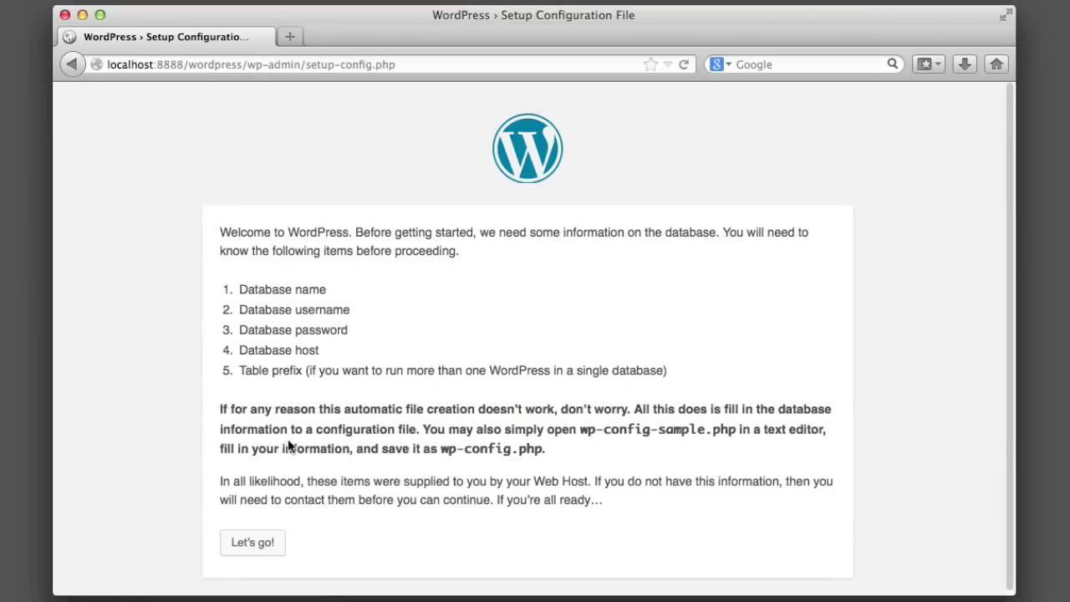
pyautogui.click(252, 544)
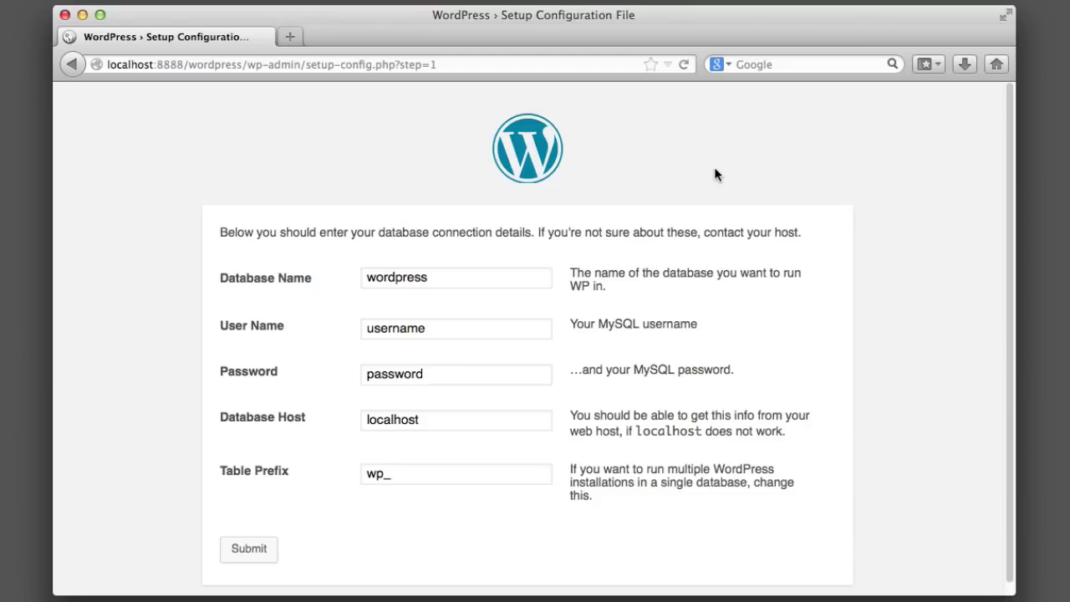
# Set the database name to learningWordPress and enter the MySQL username.
pyautogui.click(526, 277)
pyautogui.press('BackSpace')
pyautogui.press('BackSpace')
pyautogui.press('BackSpace')
pyautogui.press('BackSpace')
pyautogui.press('BackSpace')
pyautogui.press('BackSpace')
pyautogui.press('BackSpace')
pyautogui.press('BackSpace')
pyautogui.press('BackSpace')
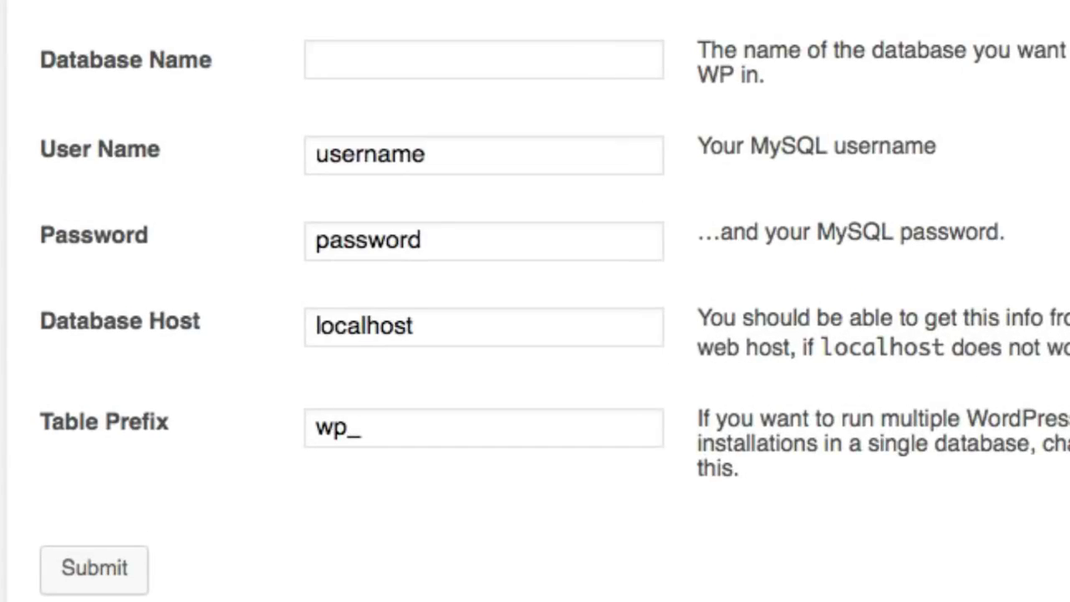
pyautogui.write('learningWord')
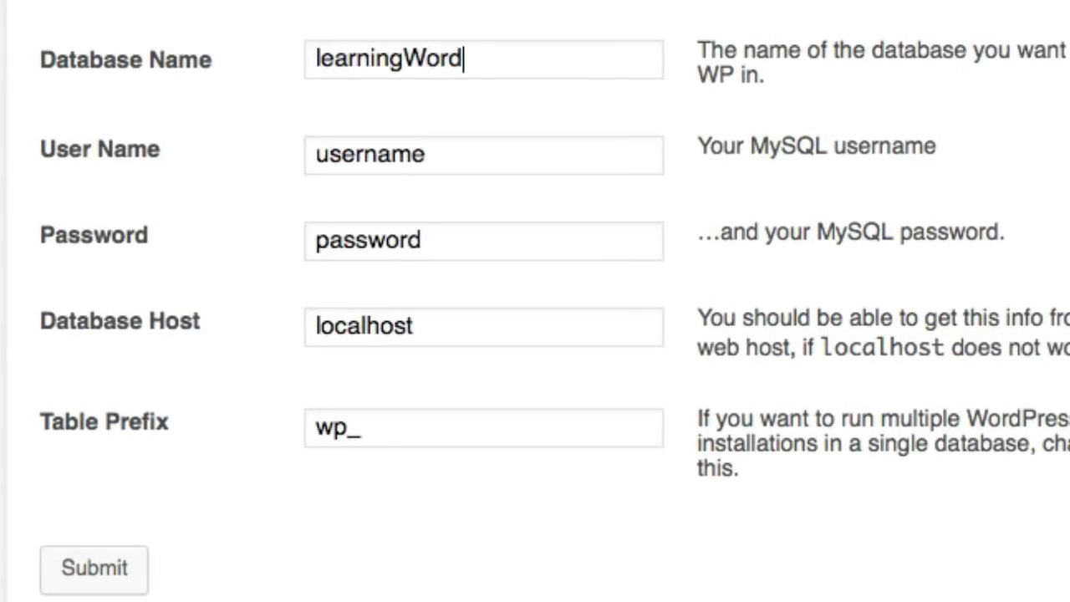
pyautogui.write('Press')
pyautogui.click(514, 158)
pyautogui.doubleClick(514, 157)
pyautogui.write('root')
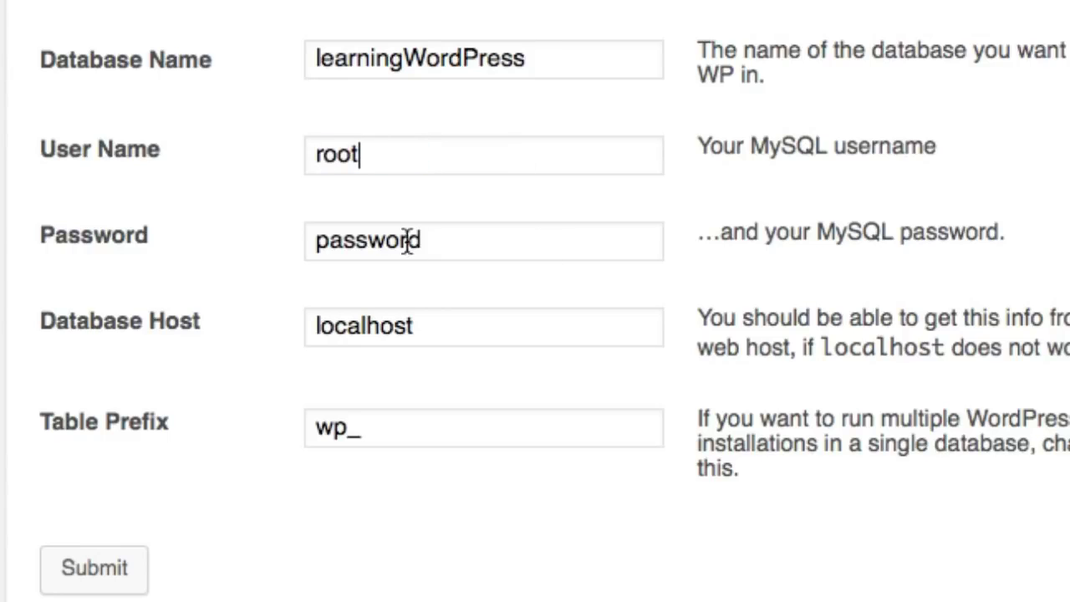
# Enter the MySQL password and change the table prefix to wp_testsite.
pyautogui.doubleClick(470, 243)
pyautogui.press('BackSpace')
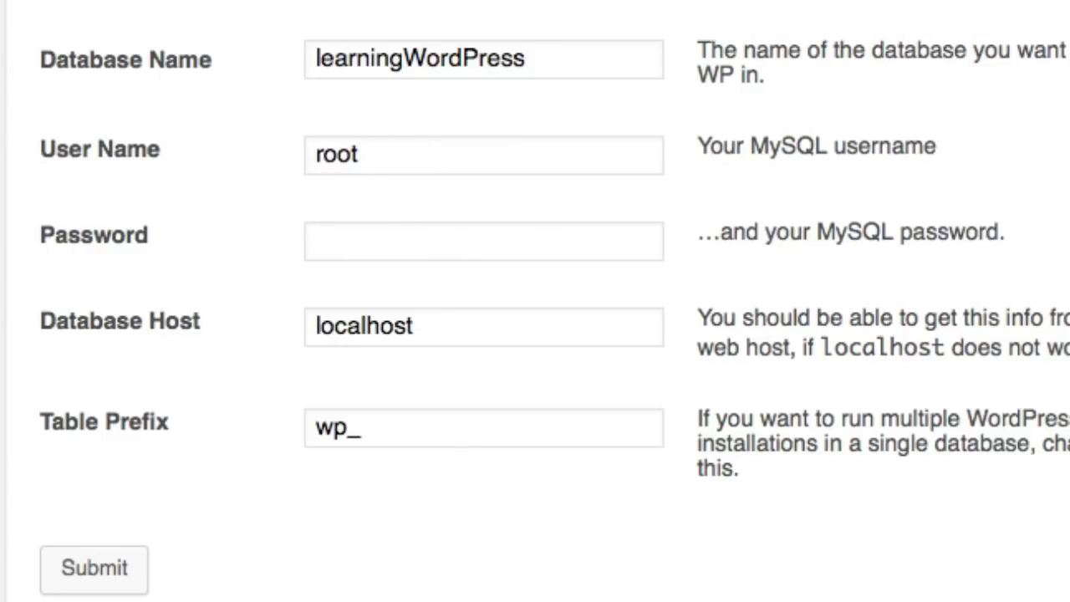
pyautogui.write('root')
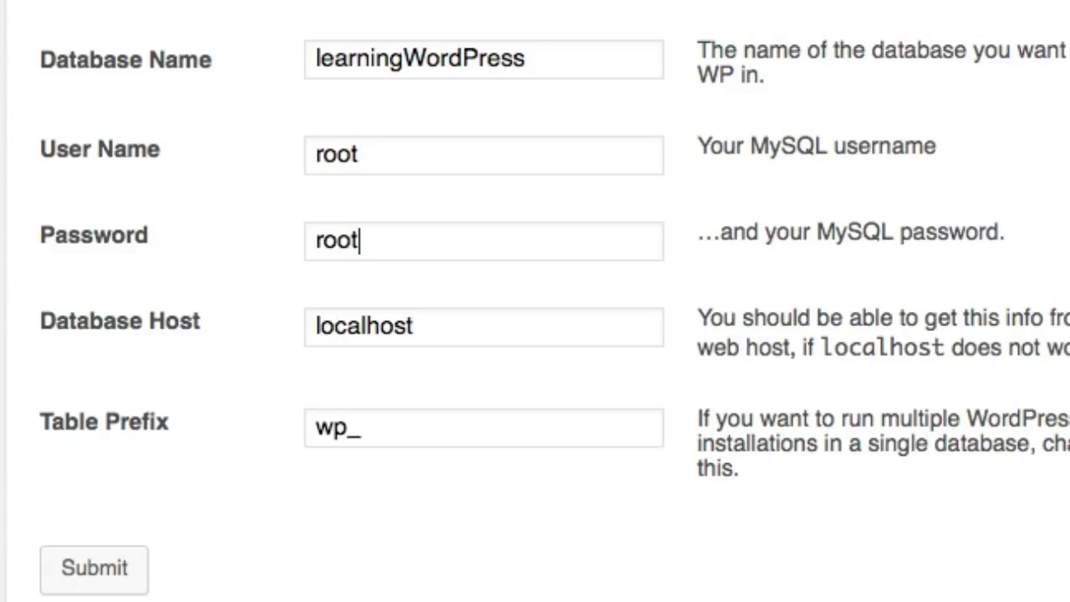
pyautogui.moveTo(478, 250); pyautogui.dragTo(150, 252)
pyautogui.press('BackSpace')
pyautogui.write('root')
pyautogui.press('Tab')
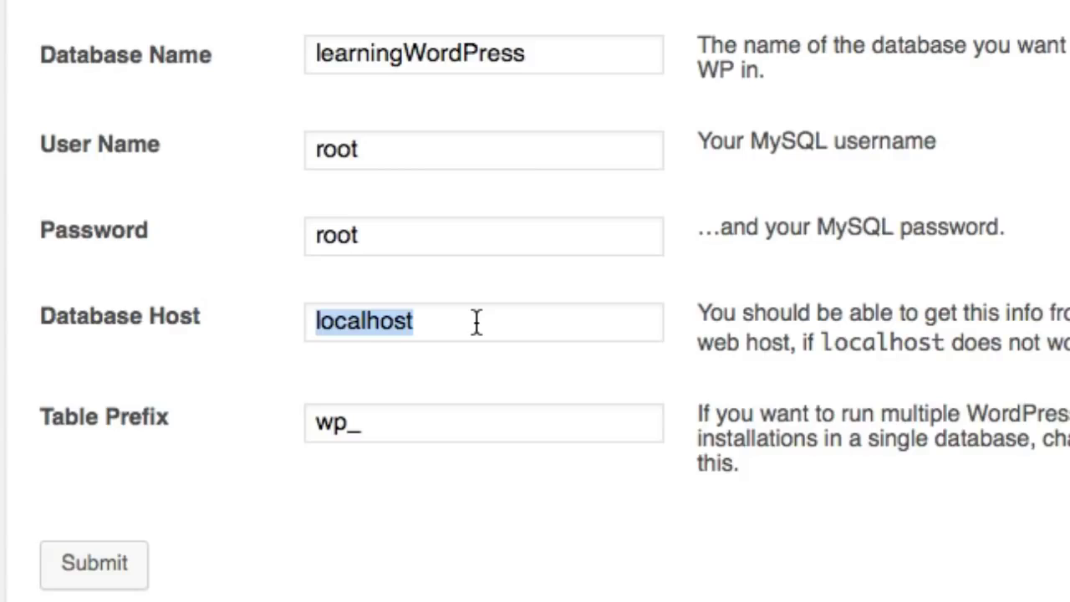
pyautogui.click(388, 428)
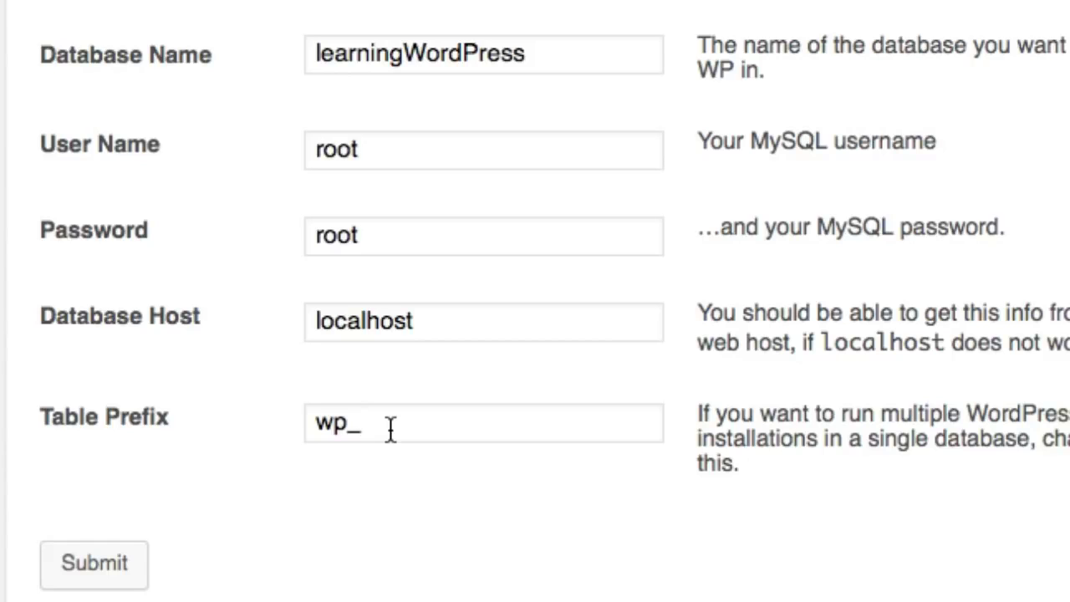
pyautogui.write('testsite')
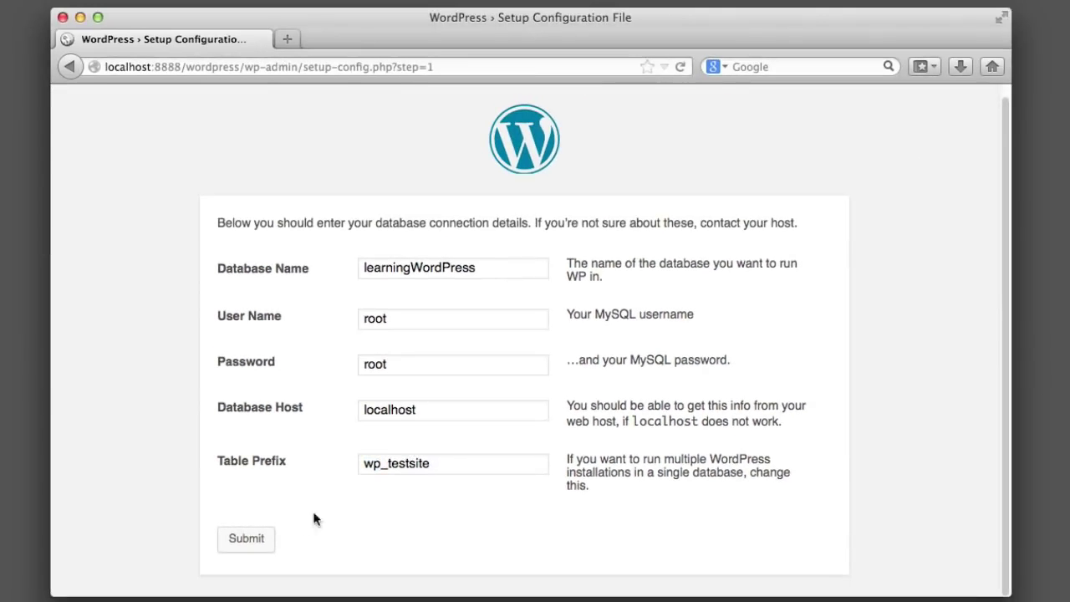
# Submit the database details, run the install, and begin entering the admin e-mail.
pyautogui.click(268, 540)
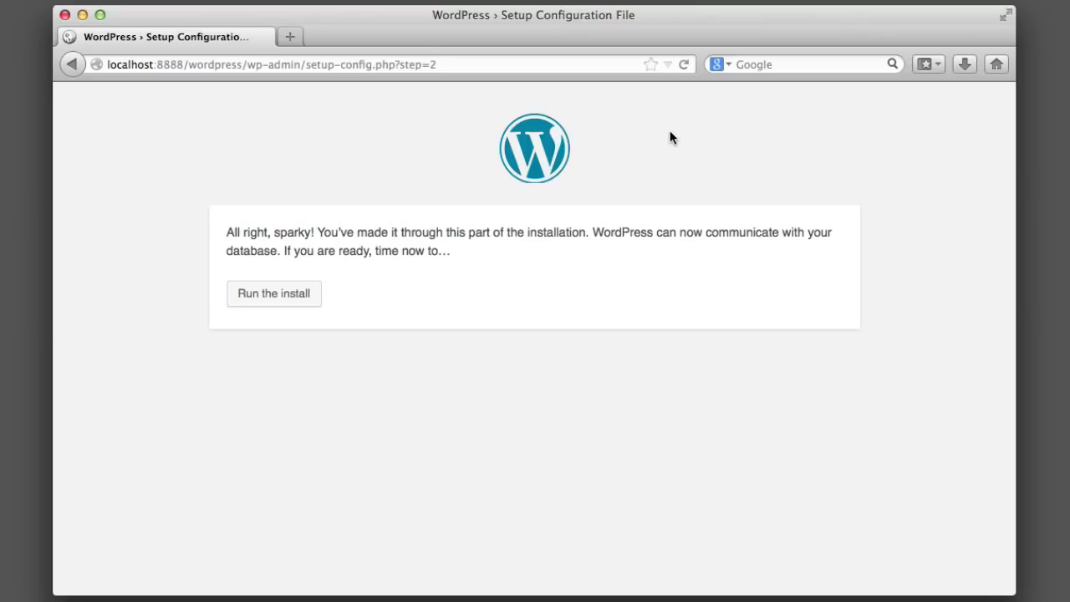
pyautogui.click(287, 296)
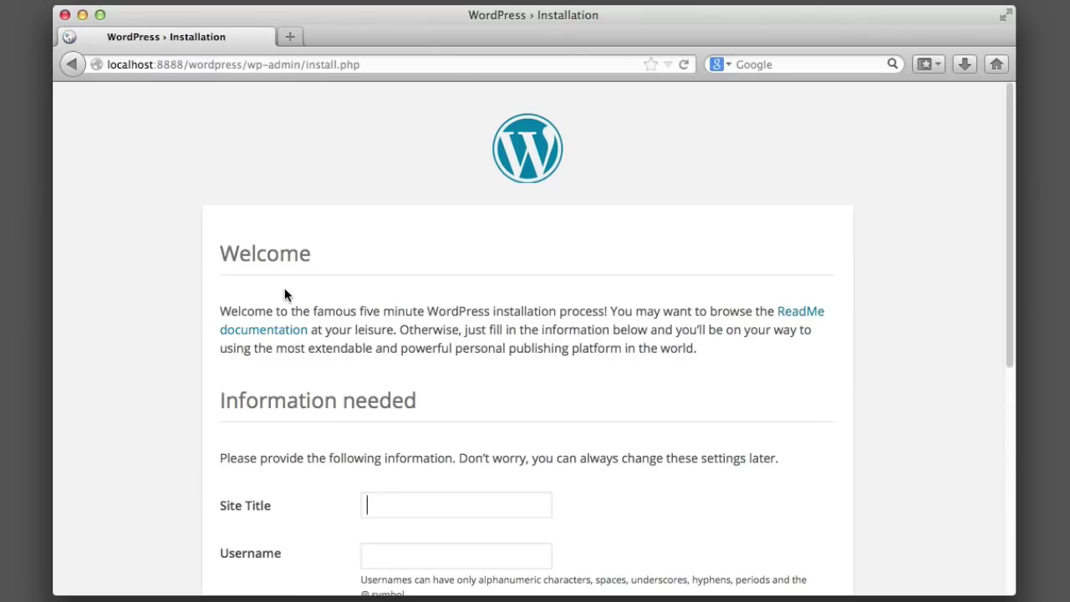
pyautogui.scroll(-3, 131, 282)
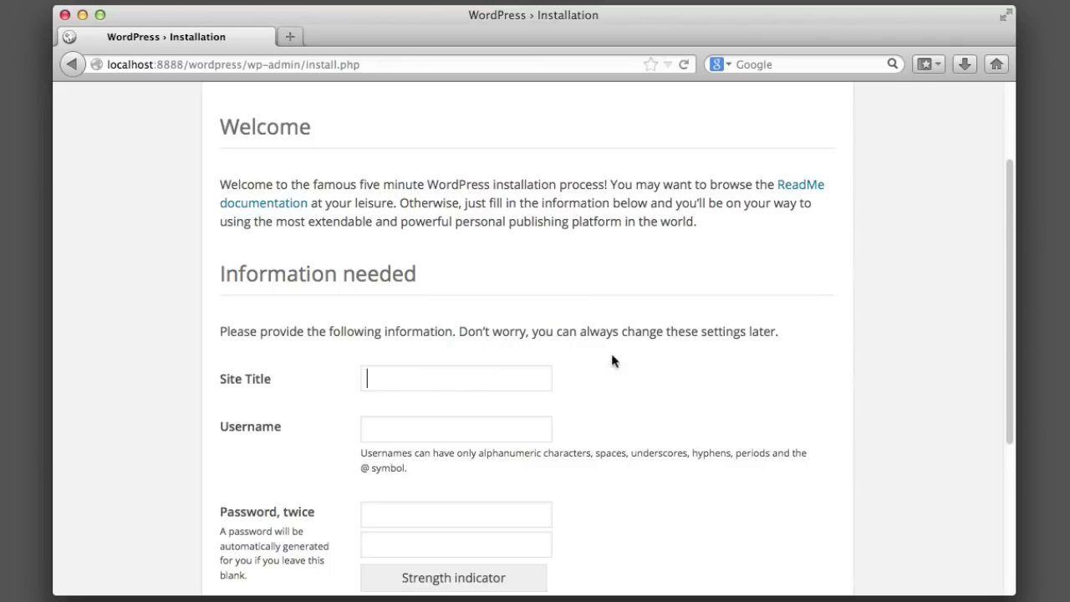
pyautogui.scroll(-5, 652, 352)
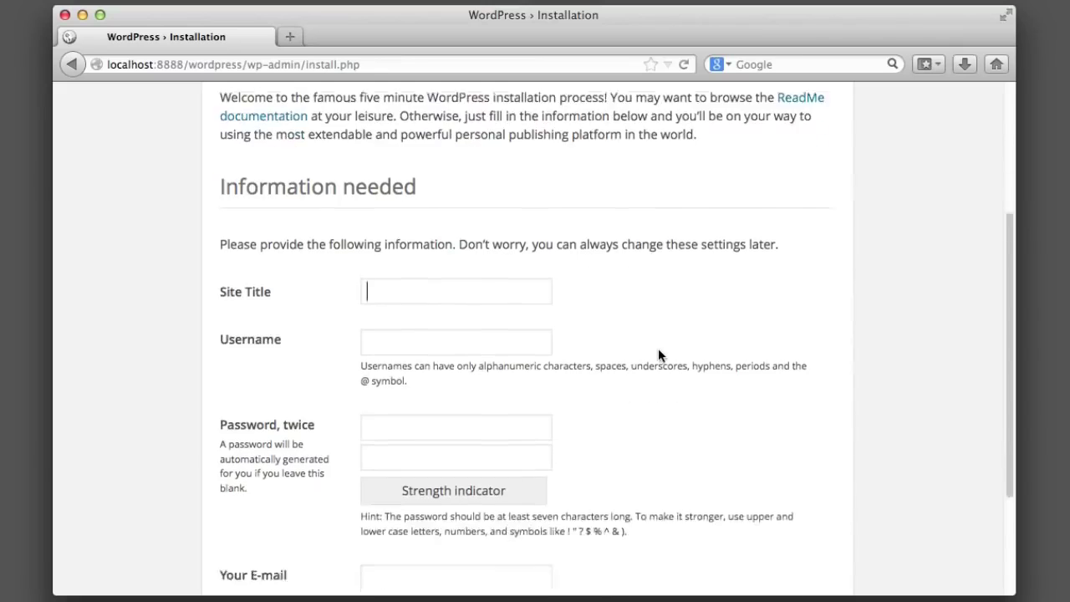
pyautogui.click(396, 414)
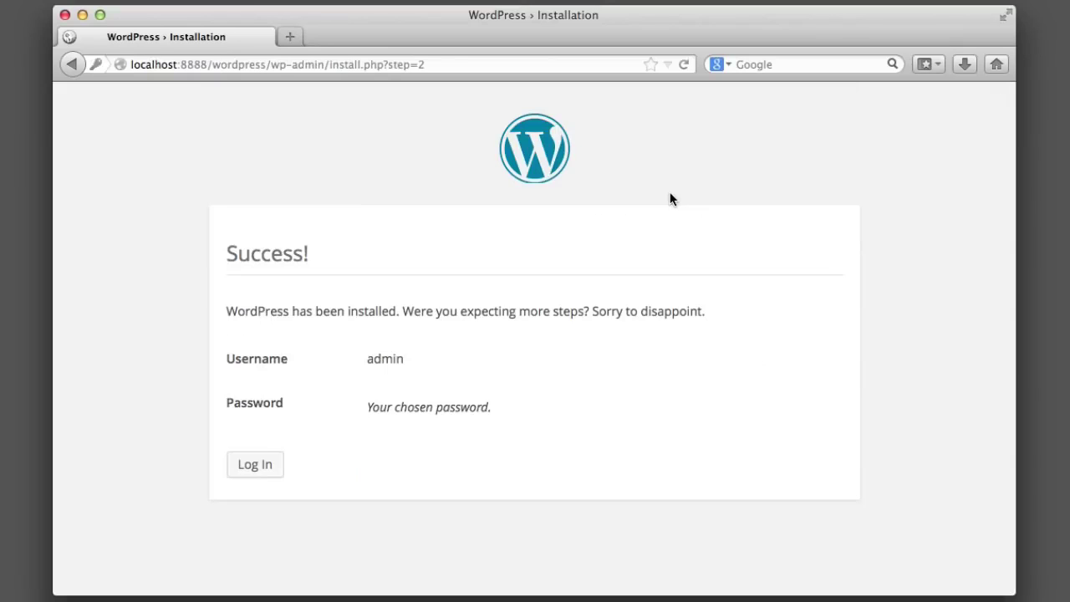
# Review the new admin username on the Success page and go to the login screen.
pyautogui.moveTo(251, 256); pyautogui.dragTo(306, 254)
pyautogui.click(306, 254)
pyautogui.moveTo(366, 357); pyautogui.dragTo(402, 358)
pyautogui.click(418, 350)
pyautogui.moveTo(365, 359); pyautogui.dragTo(397, 359)
pyautogui.click(432, 361)
pyautogui.click(272, 459)
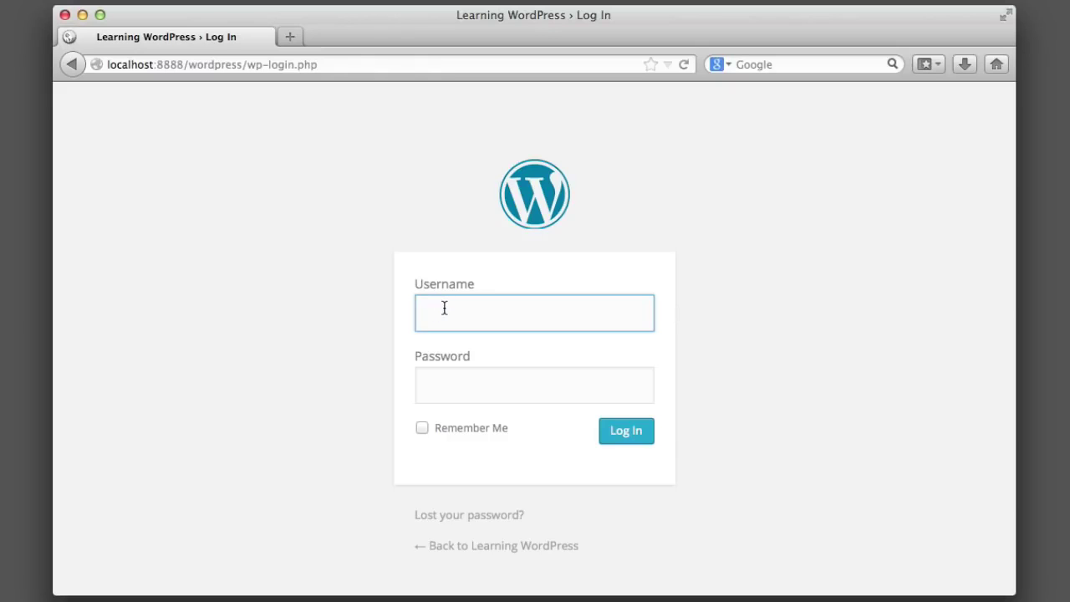
pyautogui.click(459, 373)
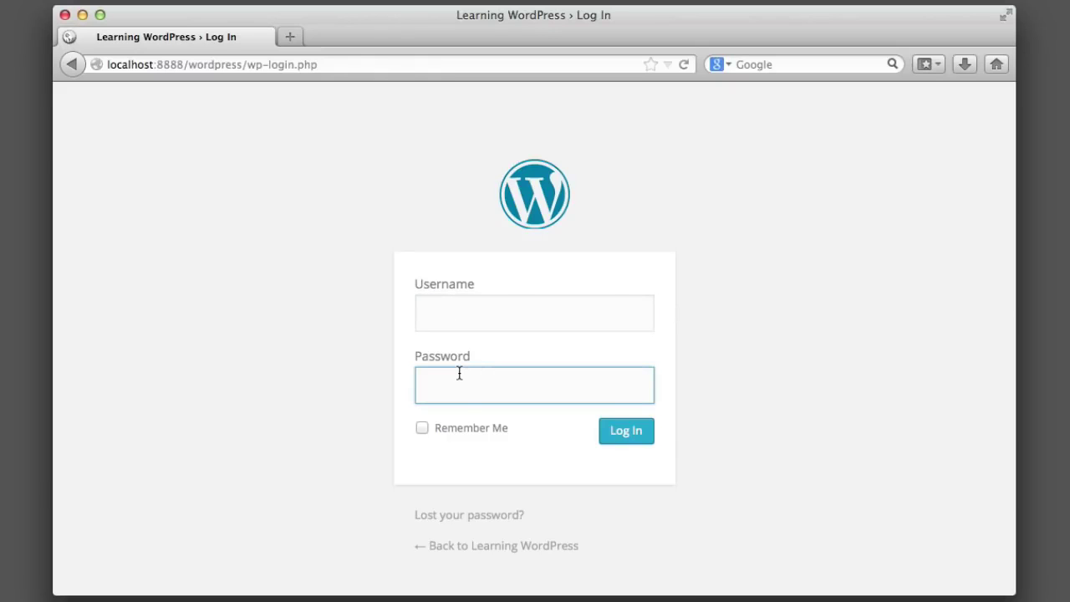